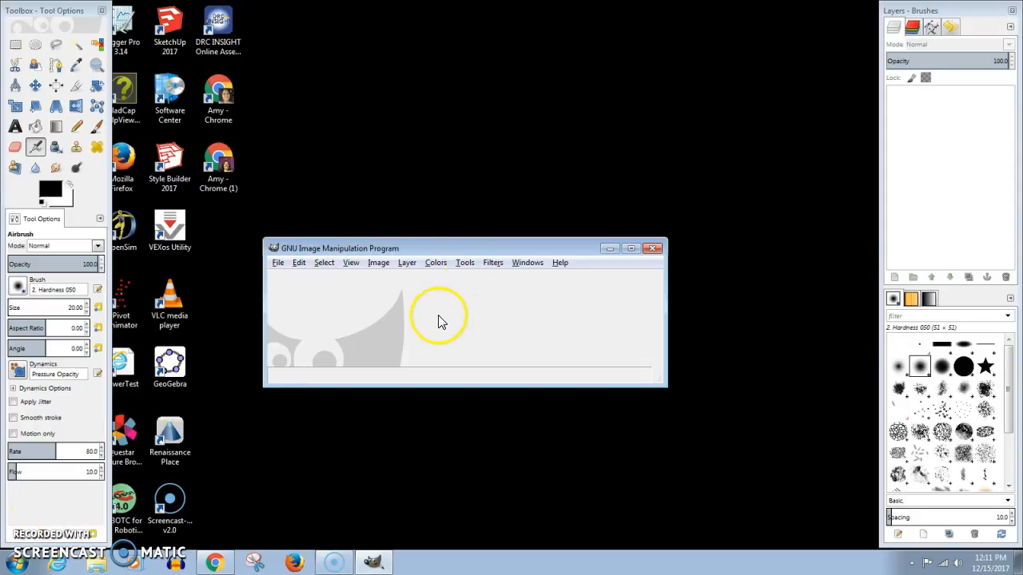
Switch GIMP to single-window mode and maximize the program window
left_click(529, 264)
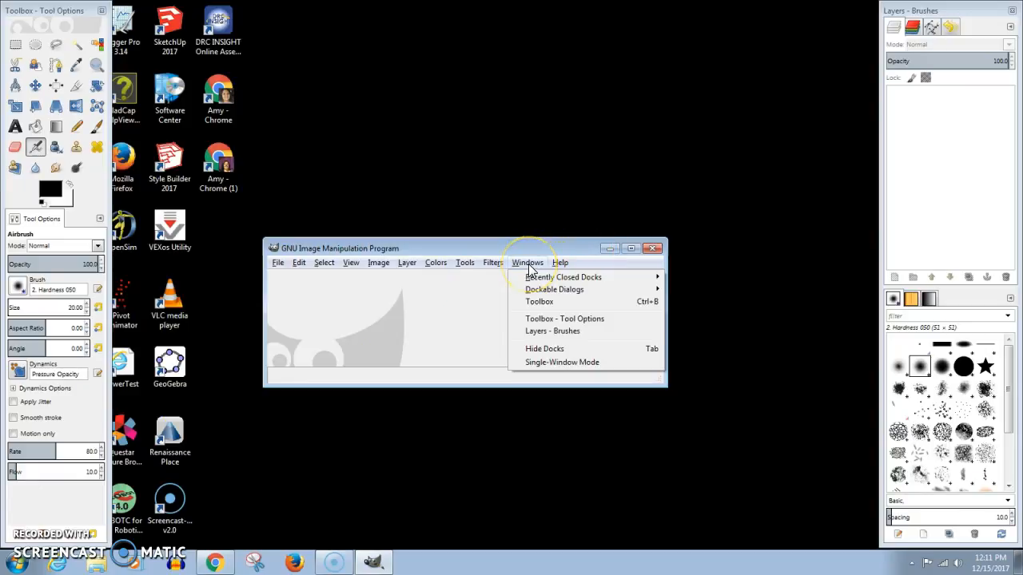
mouse_move(496, 266)
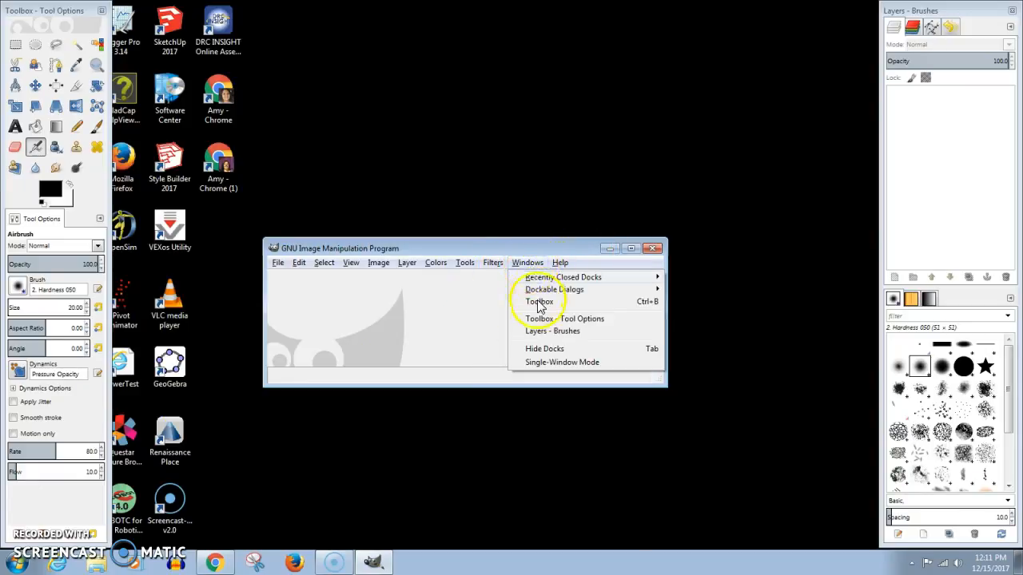
left_click(545, 363)
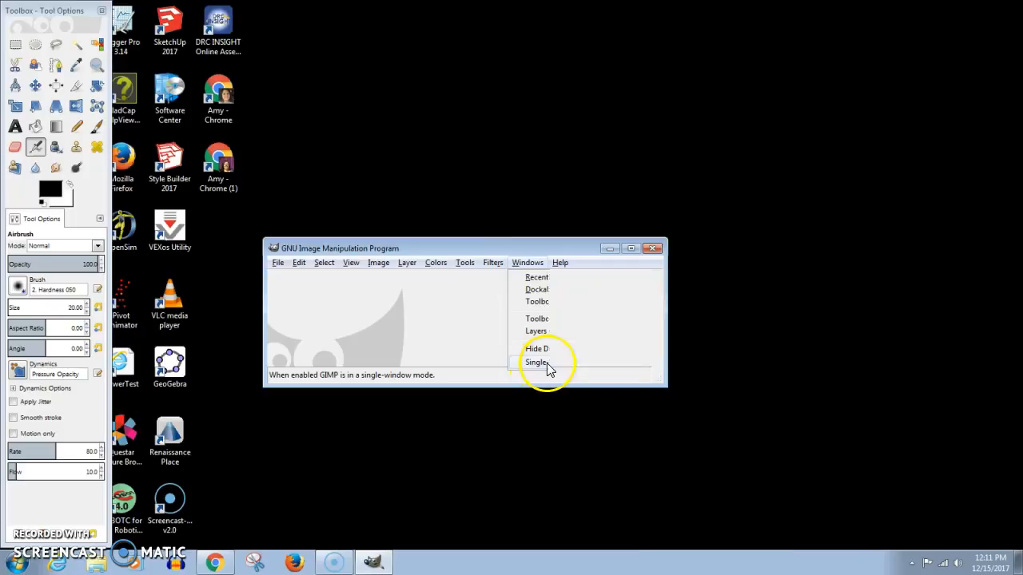
left_click_drag(520, 255, 420, 89)
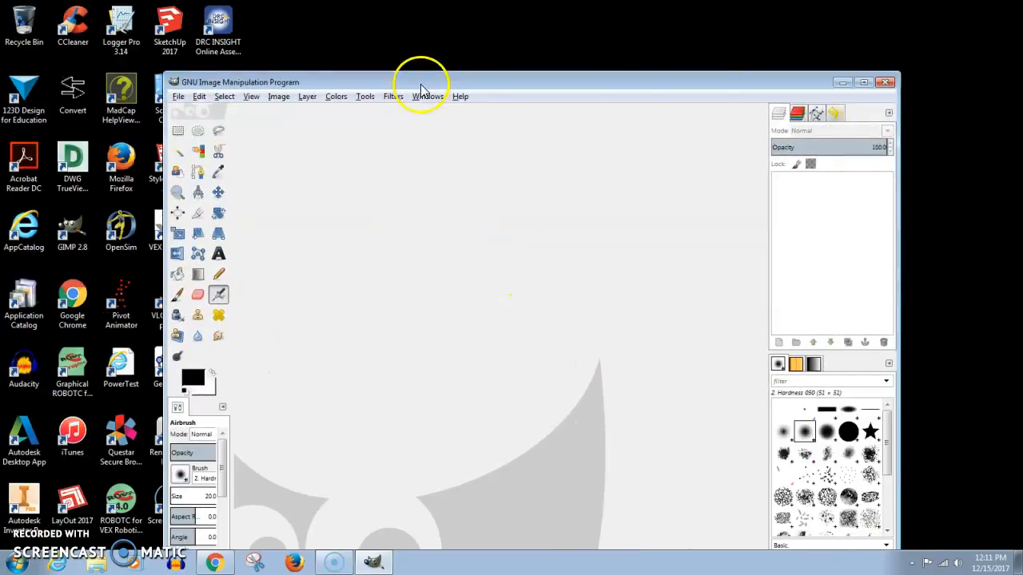
double_click(421, 83)
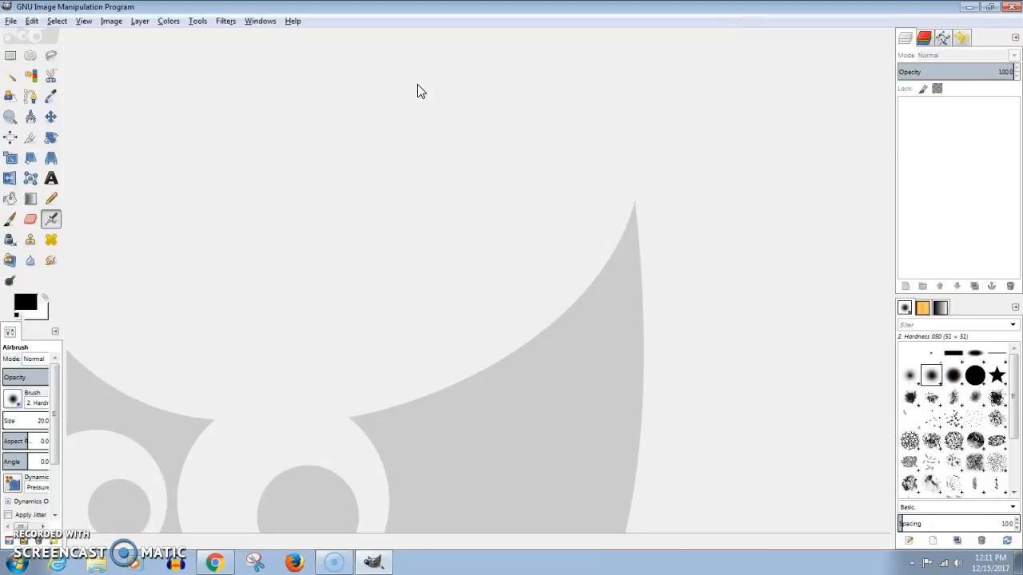
Create a new blank image 640 px wide and 400 px high
left_click(11, 21)
left_click(23, 36)
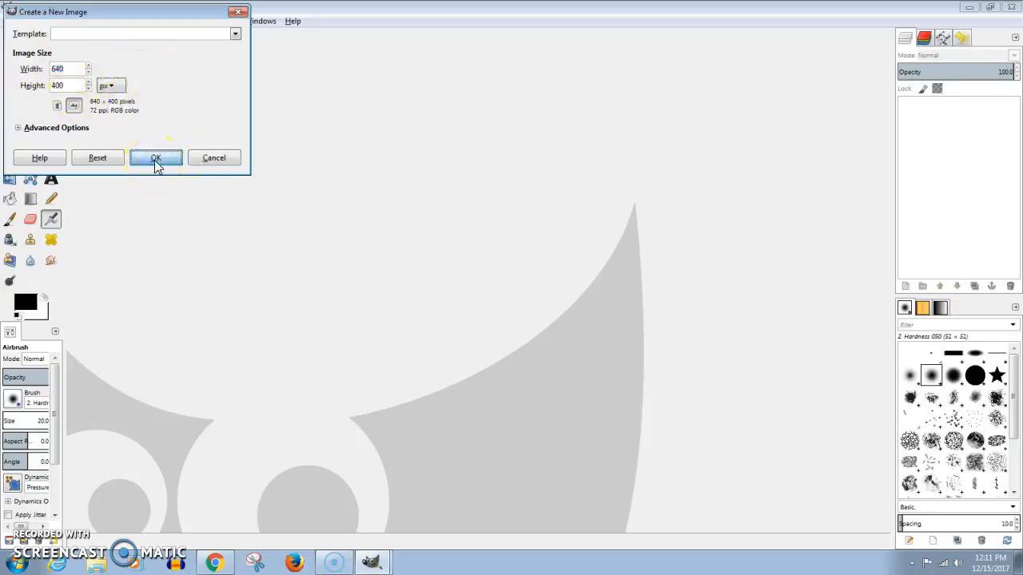
left_click(156, 160)
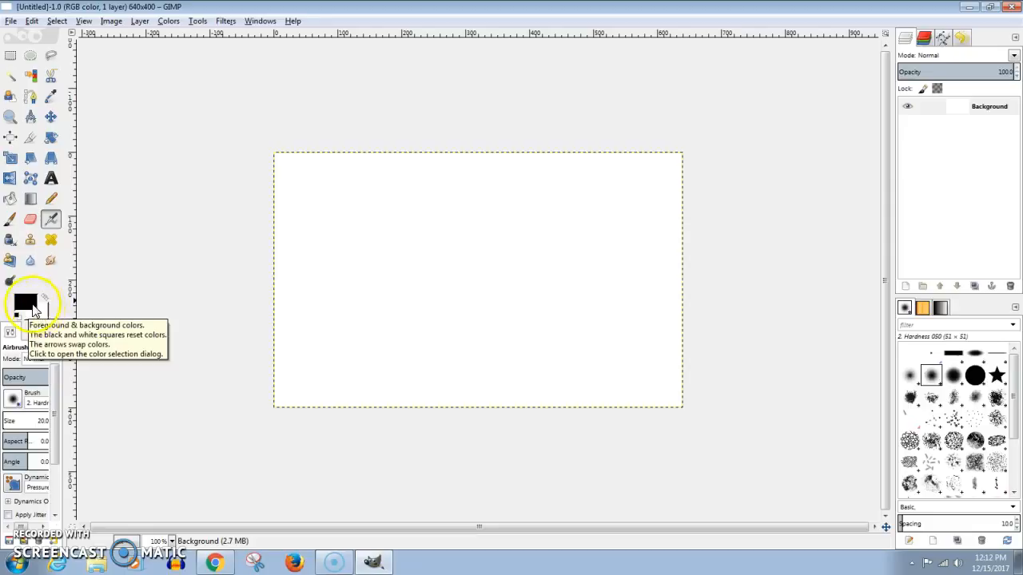
Set the foreground color to green (08ef8b) and the background color to bright red
left_click(23, 308)
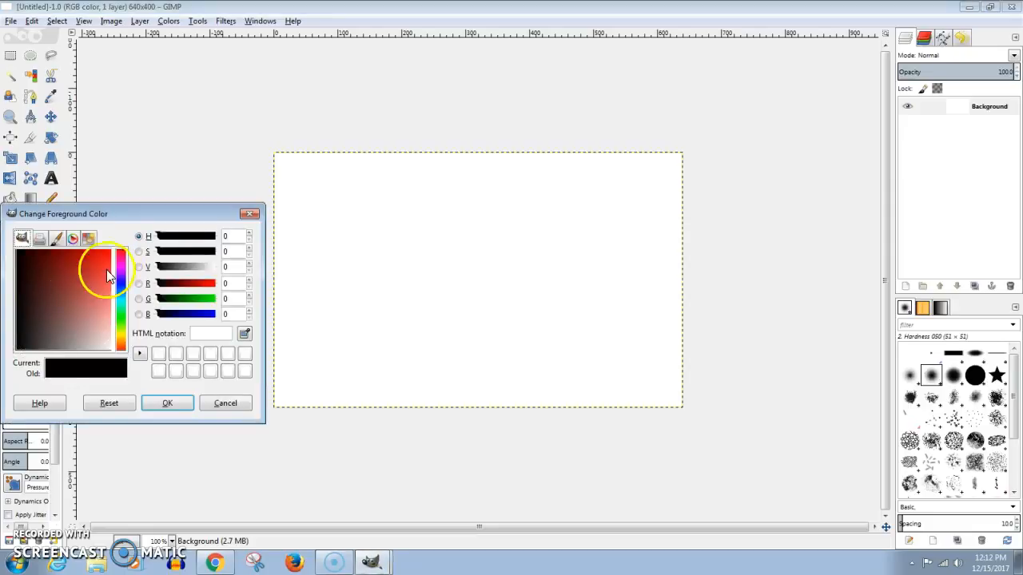
left_click_drag(122, 274, 105, 261)
left_click(86, 286)
mouse_move(128, 306)
left_mouse_down()
mouse_move(128, 334)
mouse_move(127, 316)
left_mouse_up()
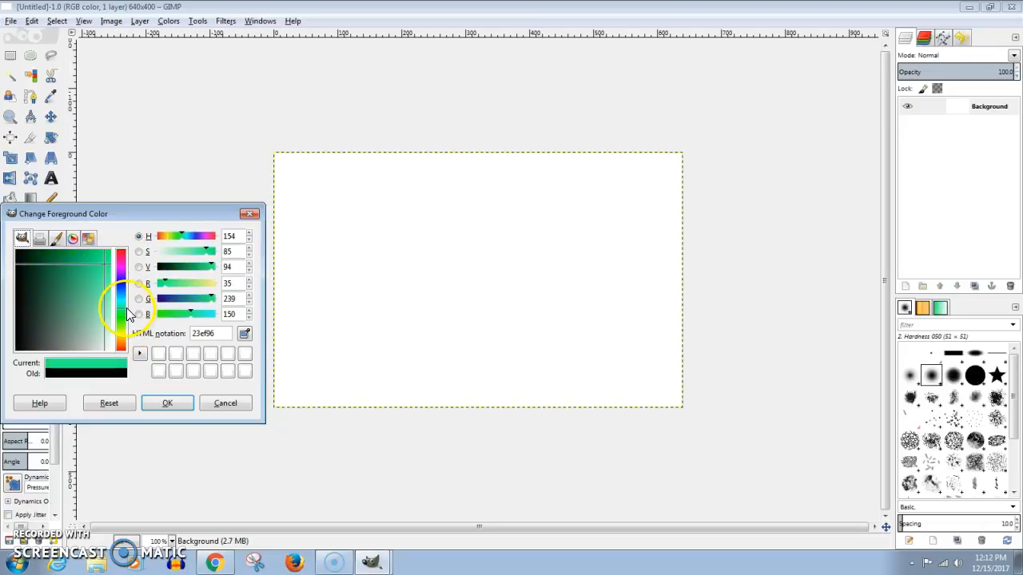
left_click_drag(106, 267, 105, 253)
left_click(171, 405)
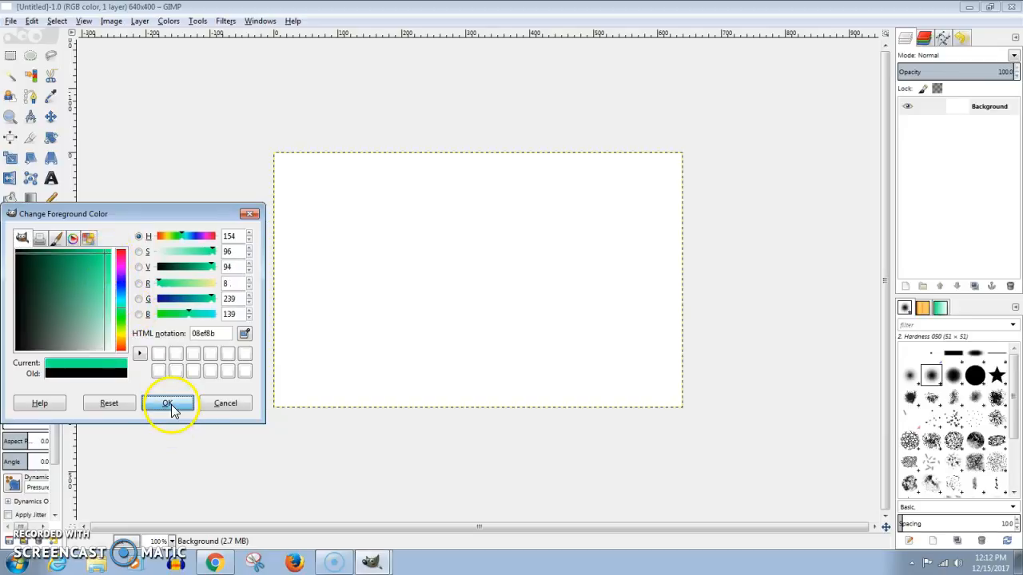
left_click(40, 313)
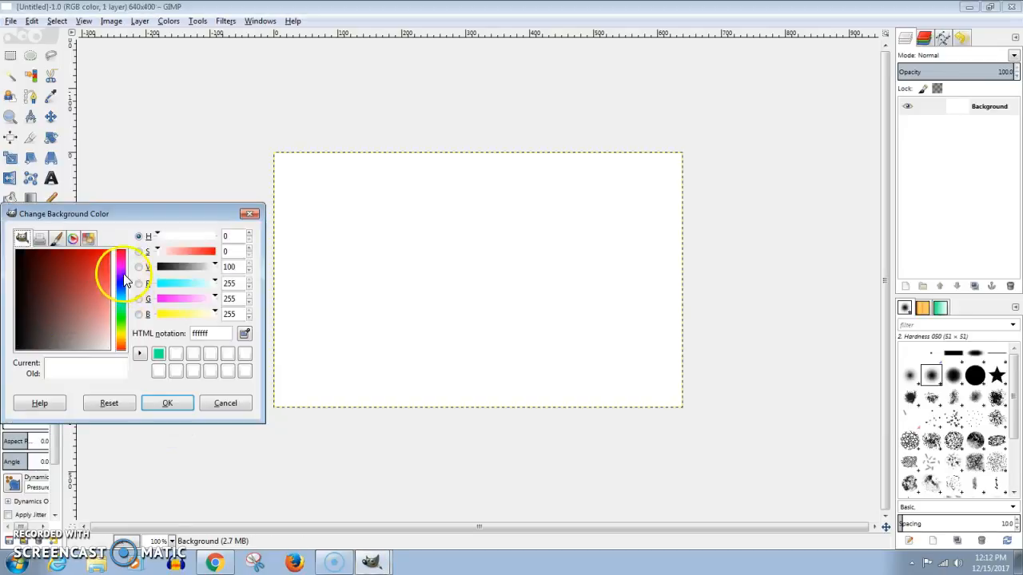
left_click(103, 256)
left_click(169, 403)
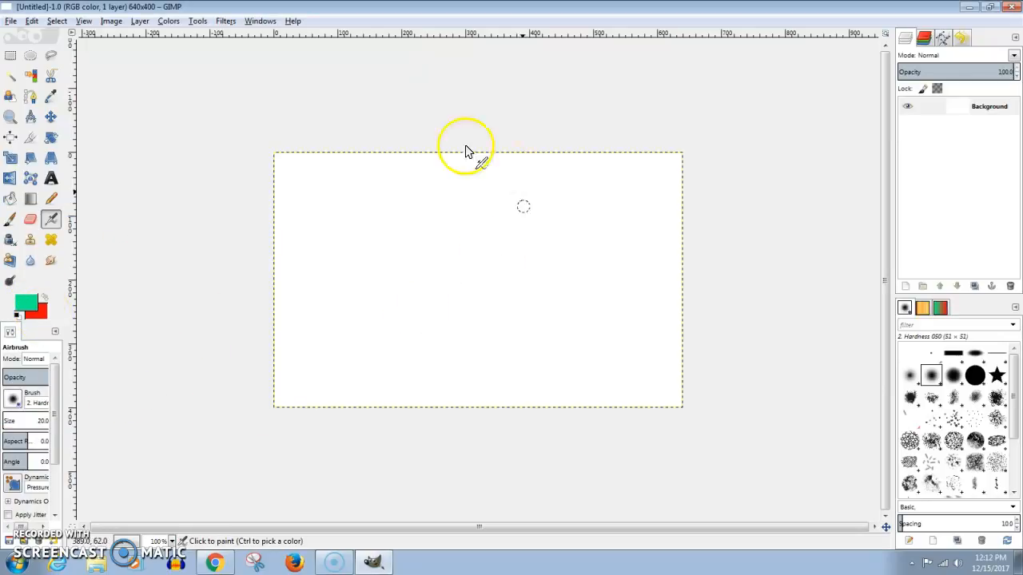
Bucket-fill the canvas with green, refill it with red by swapping the foreground and background colors, and swap them back
left_click(10, 206)
left_click(418, 253)
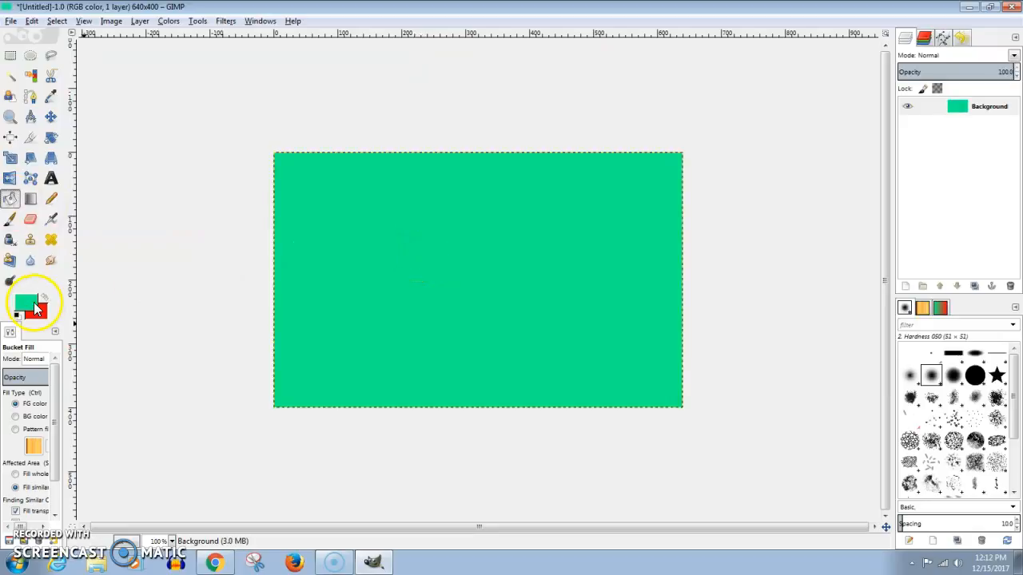
left_click(46, 299)
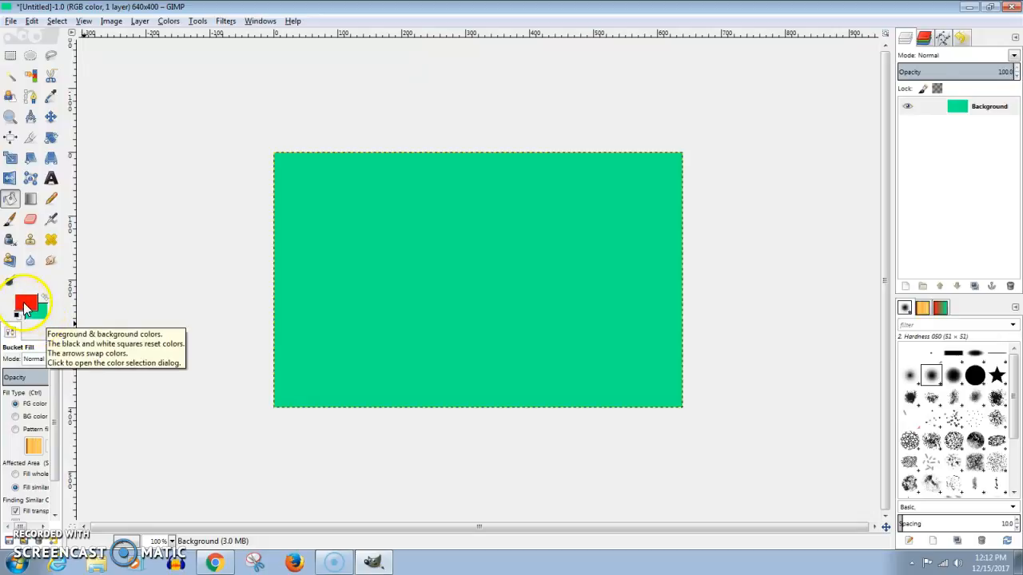
left_click(439, 252)
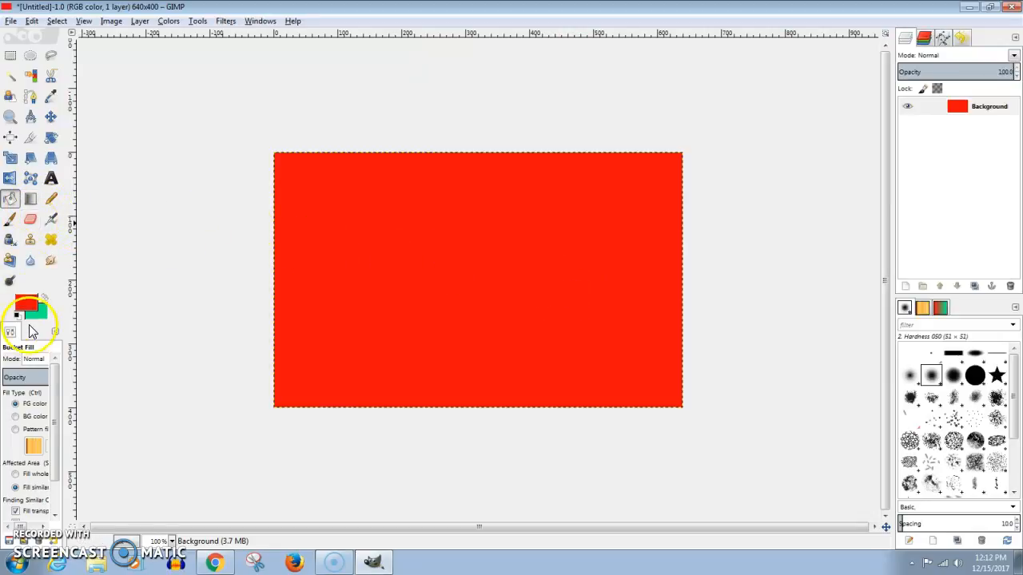
left_click(44, 299)
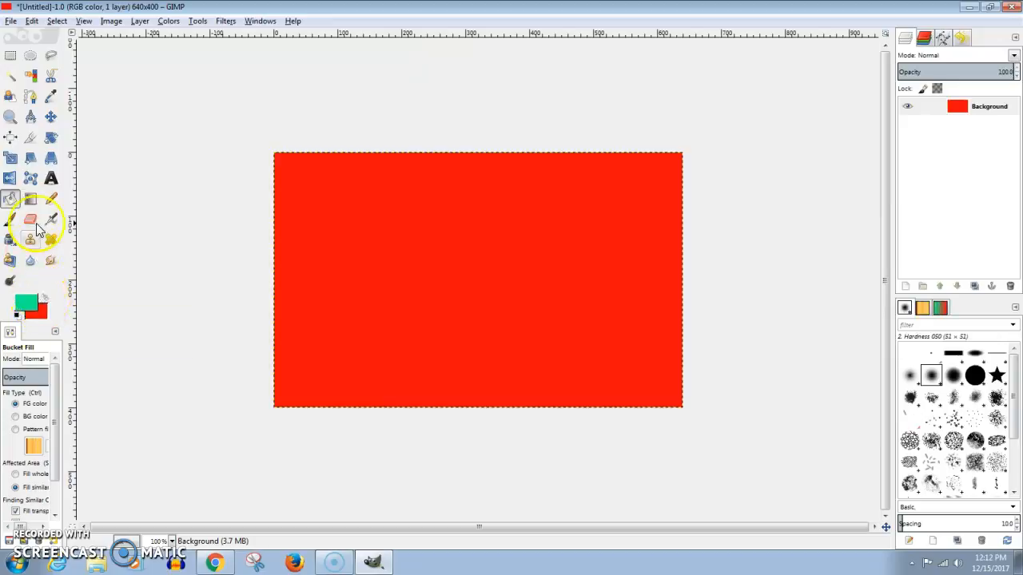
Apply linear green-to-red gradients across the canvas with the Blend tool, trying different lengths and a slight downward slant
left_click(31, 202)
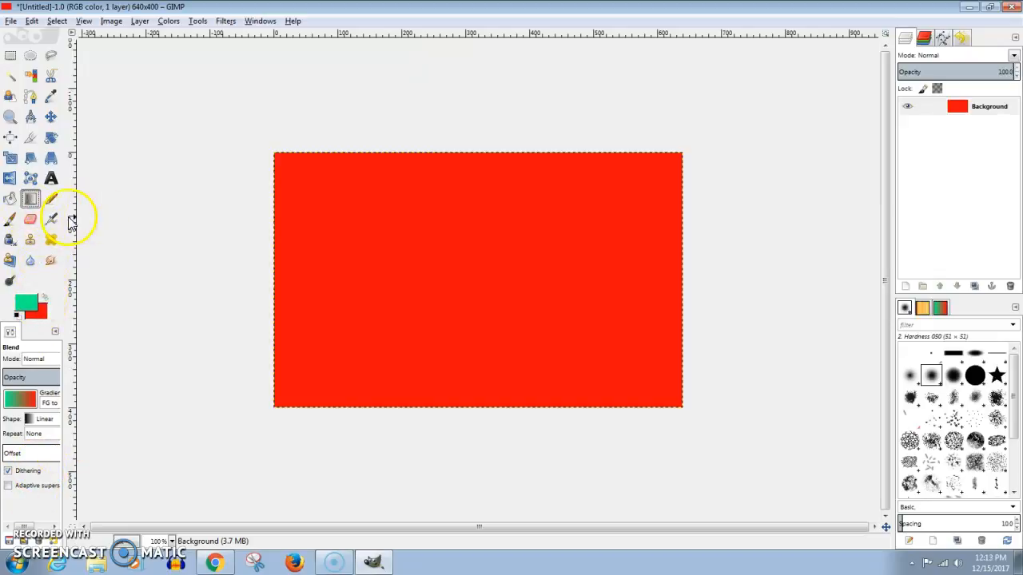
mouse_move(77, 227)
left_mouse_down()
mouse_move(119, 228)
mouse_move(67, 229)
mouse_move(80, 244)
left_mouse_up()
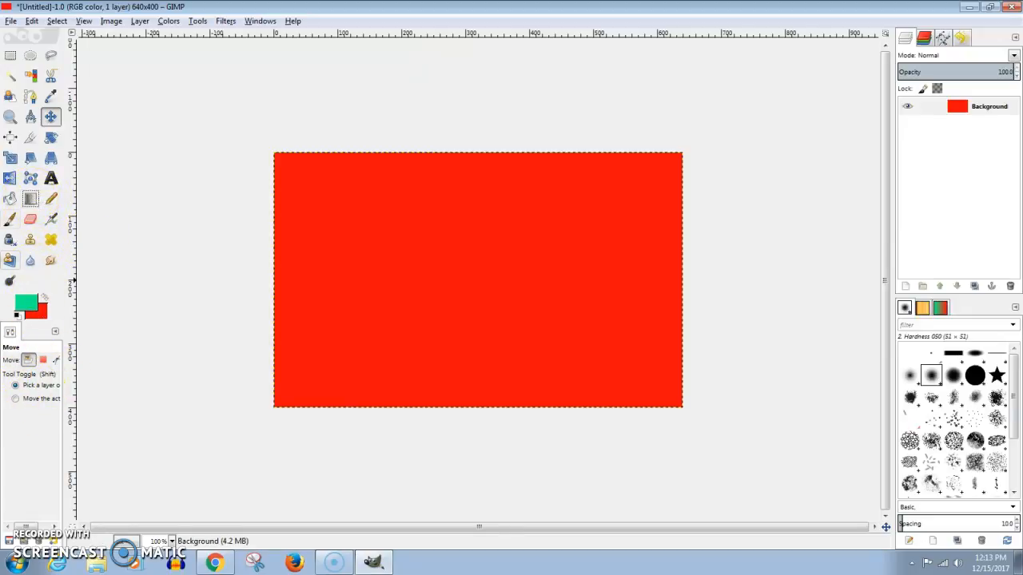
left_click(10, 200)
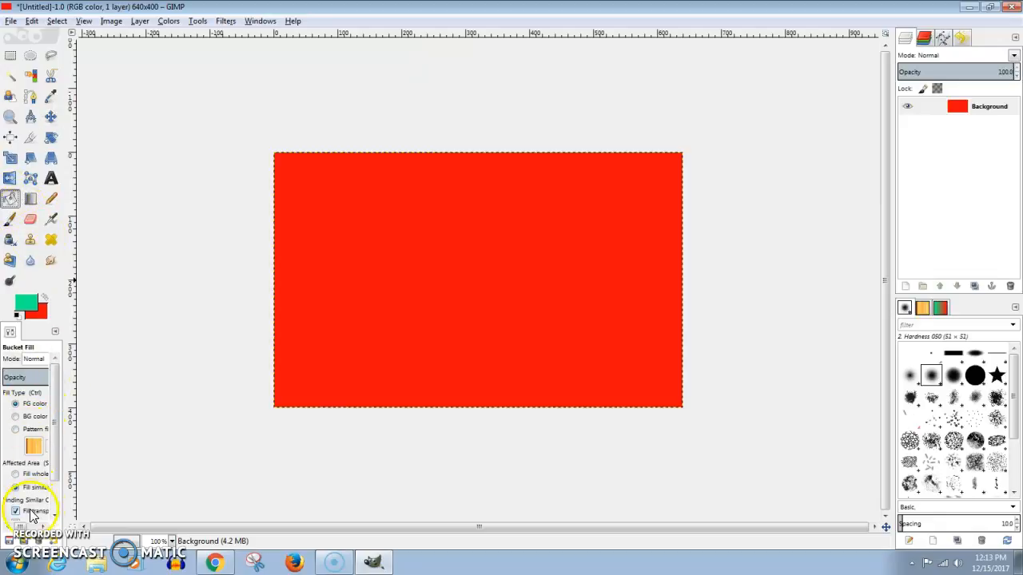
left_click(30, 200)
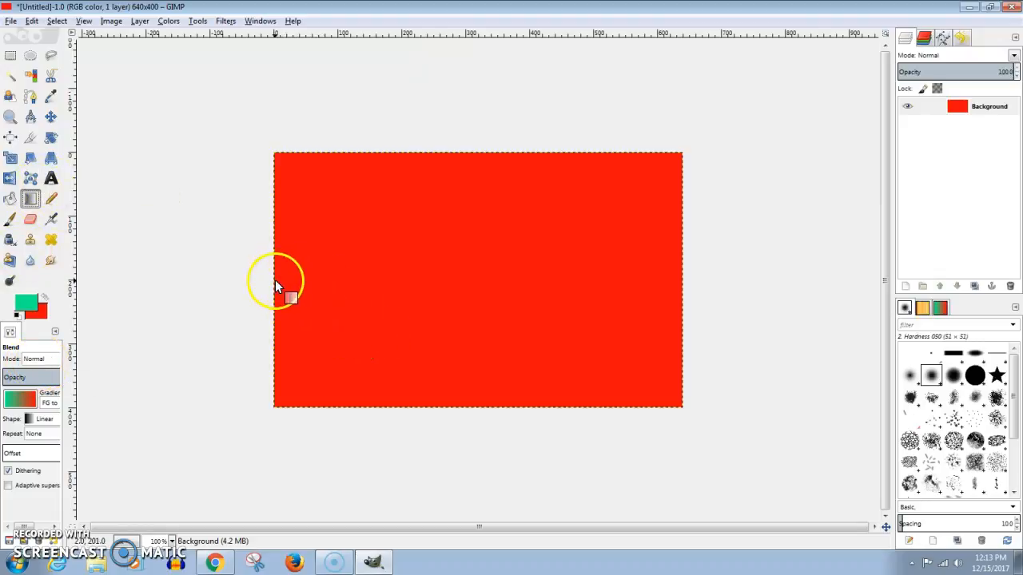
left_click_drag(277, 286, 613, 282)
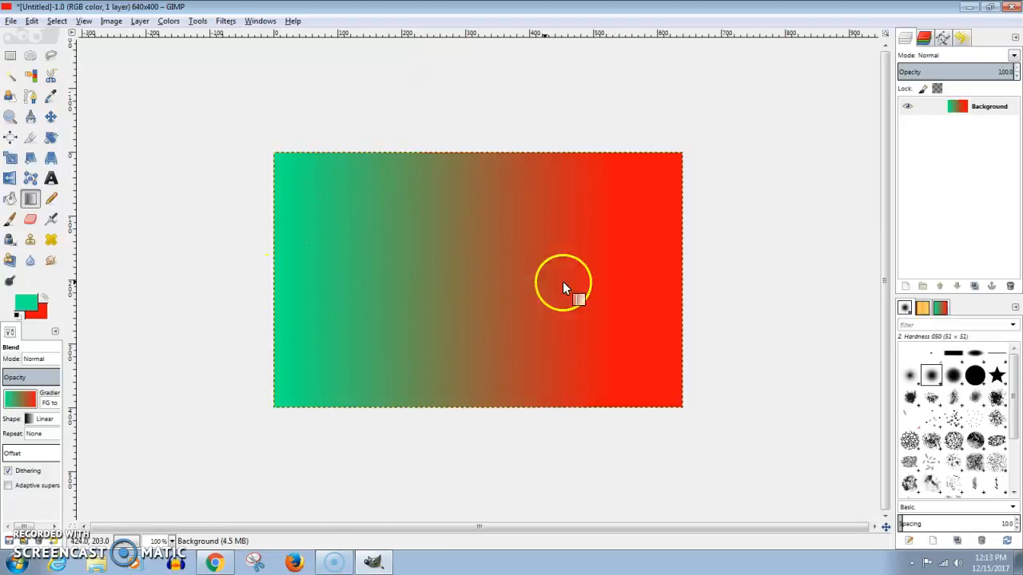
left_click_drag(310, 297, 349, 300)
left_click_drag(339, 247, 609, 245)
left_click_drag(343, 257, 649, 314)
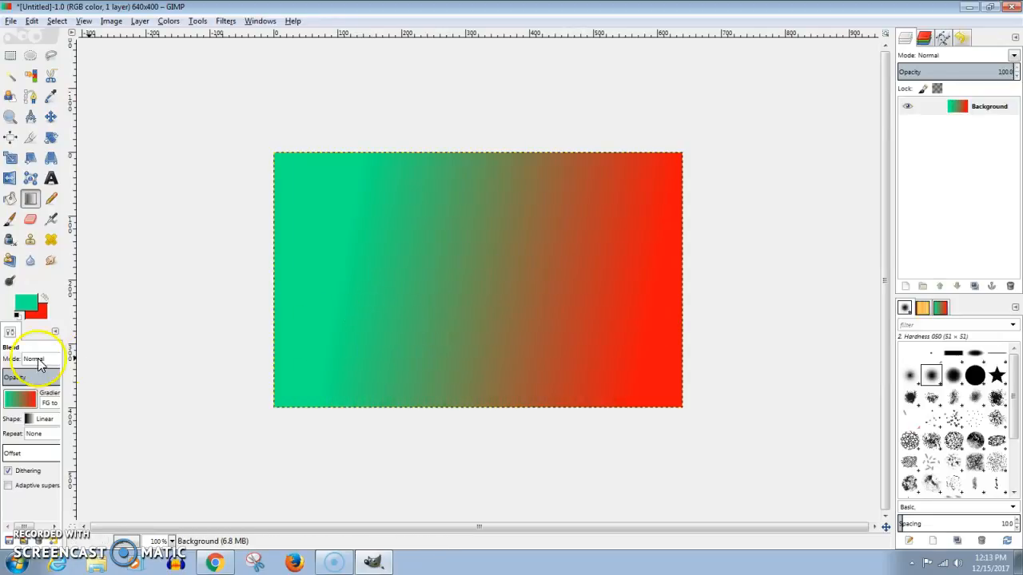
Change the foreground color to blue (0829ef) and apply a slightly slanted blue-to-red gradient across the canvas
left_click(30, 306)
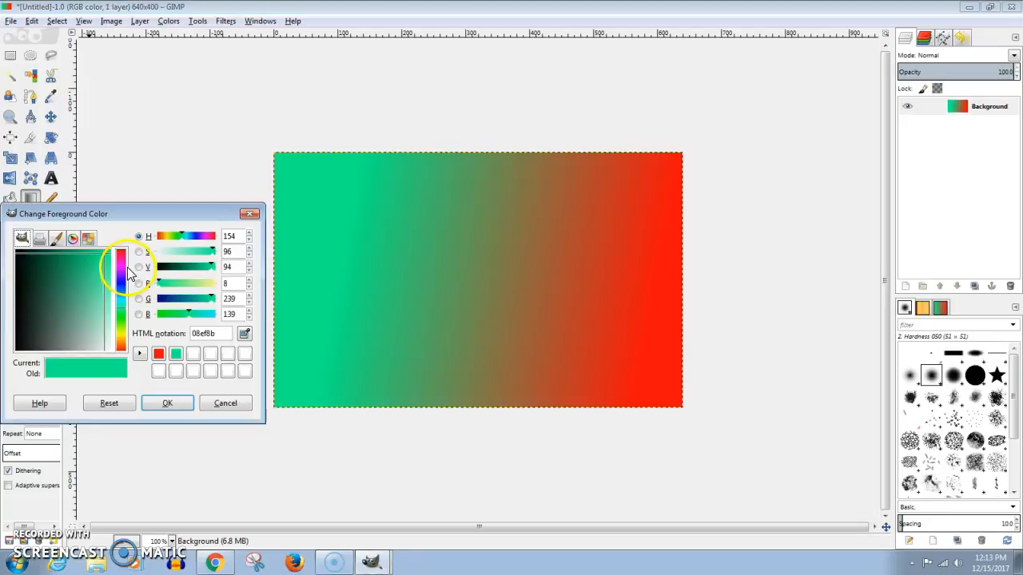
left_click(121, 293)
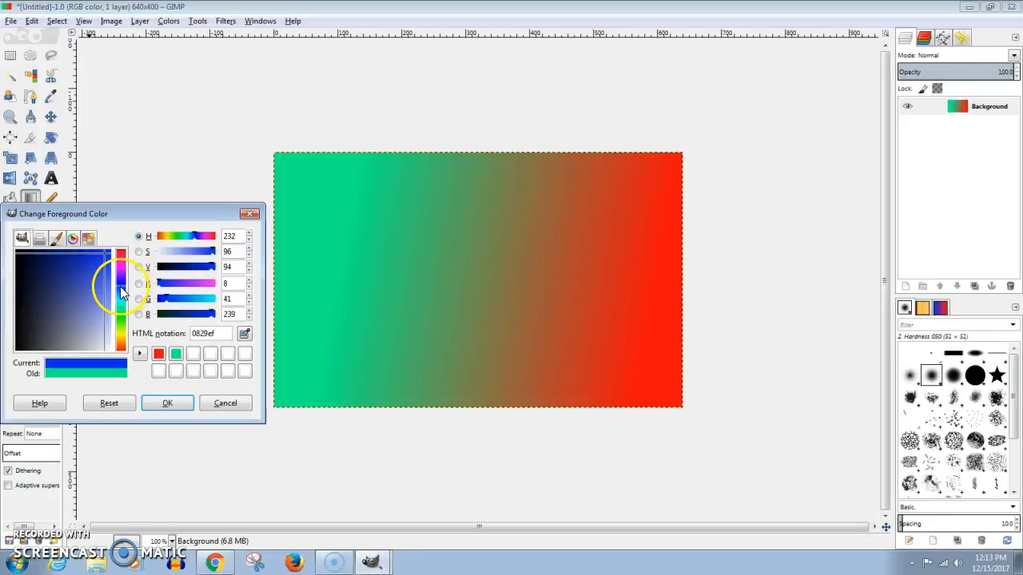
left_click(164, 404)
left_click_drag(326, 246, 601, 338)
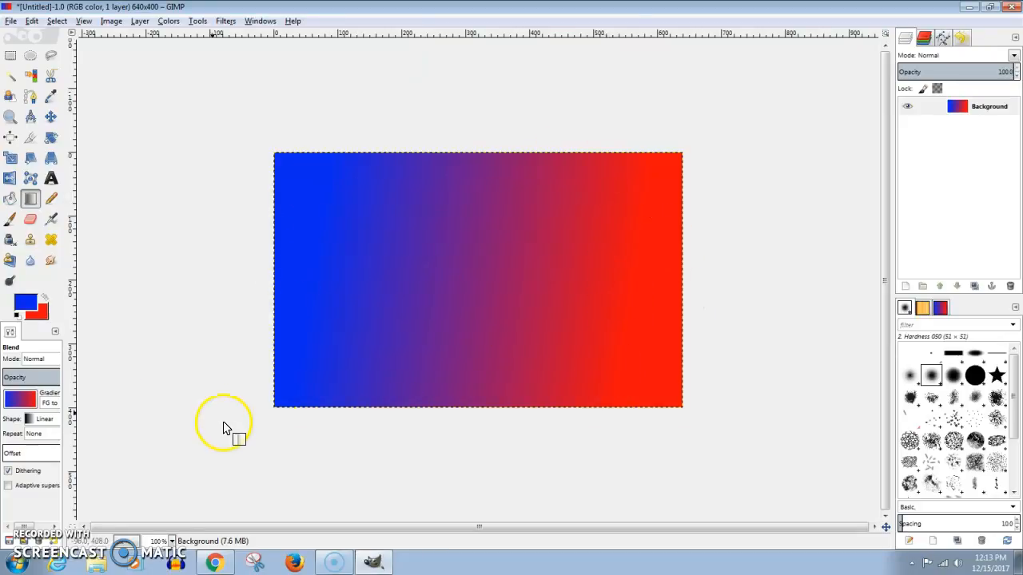
left_click(43, 361)
left_click(32, 367)
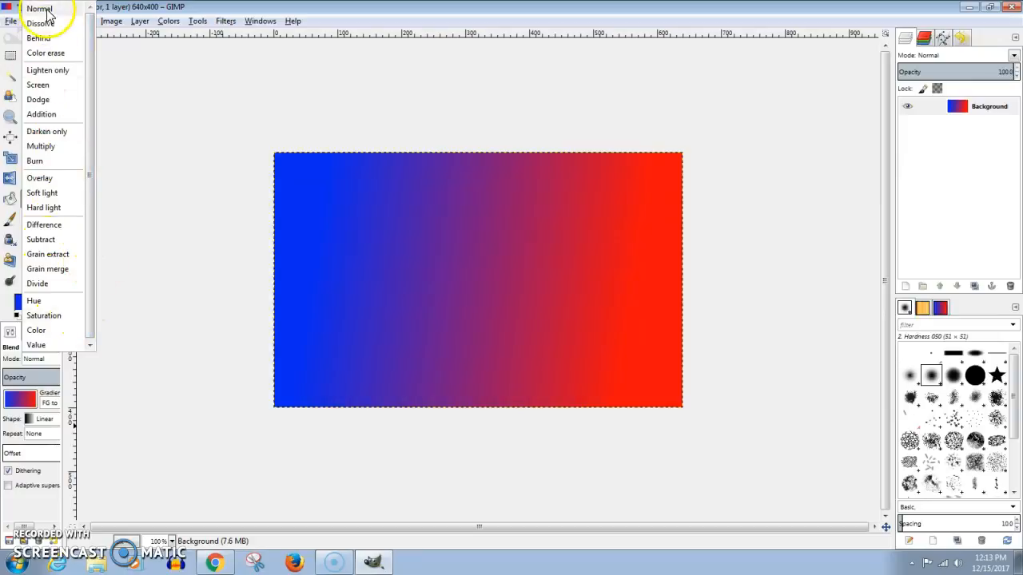
left_click(46, 404)
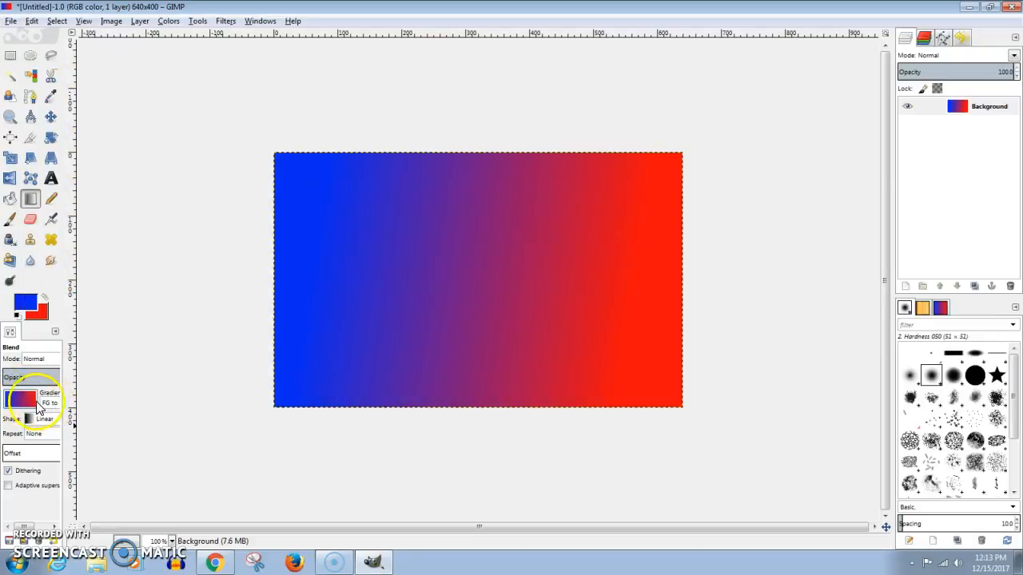
Choose the FG to BG (Hardedge) gradient and apply it across the canvas in several directions
left_click(20, 398)
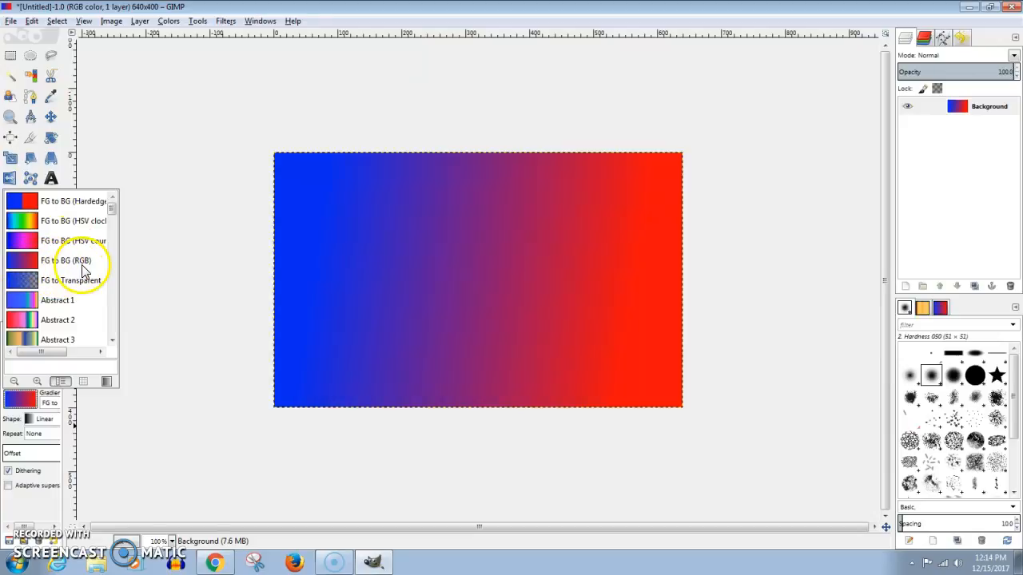
left_click(56, 201)
left_click_drag(338, 275, 686, 320)
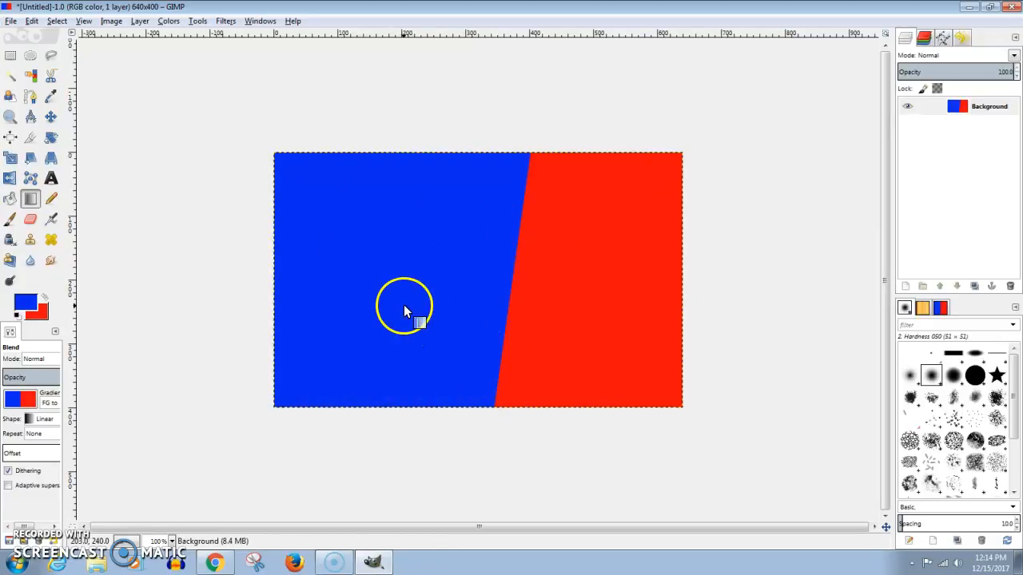
left_click_drag(404, 306, 447, 308)
left_click_drag(522, 290, 426, 295)
left_click_drag(556, 240, 479, 270)
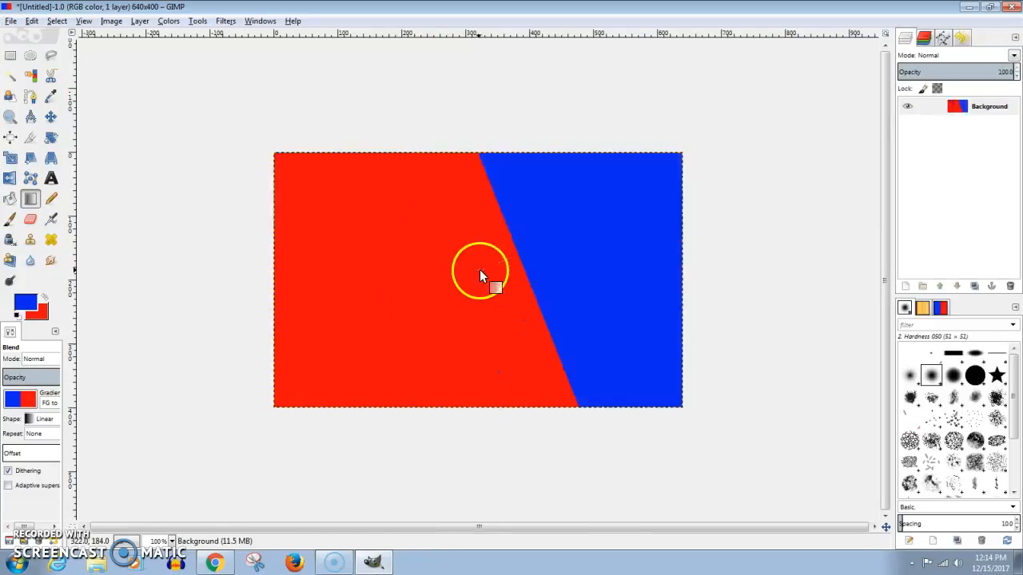
Choose the clockwise HSV foreground-to-background gradient and apply its rainbow blend across the canvas at several angles and lengths
left_click(24, 398)
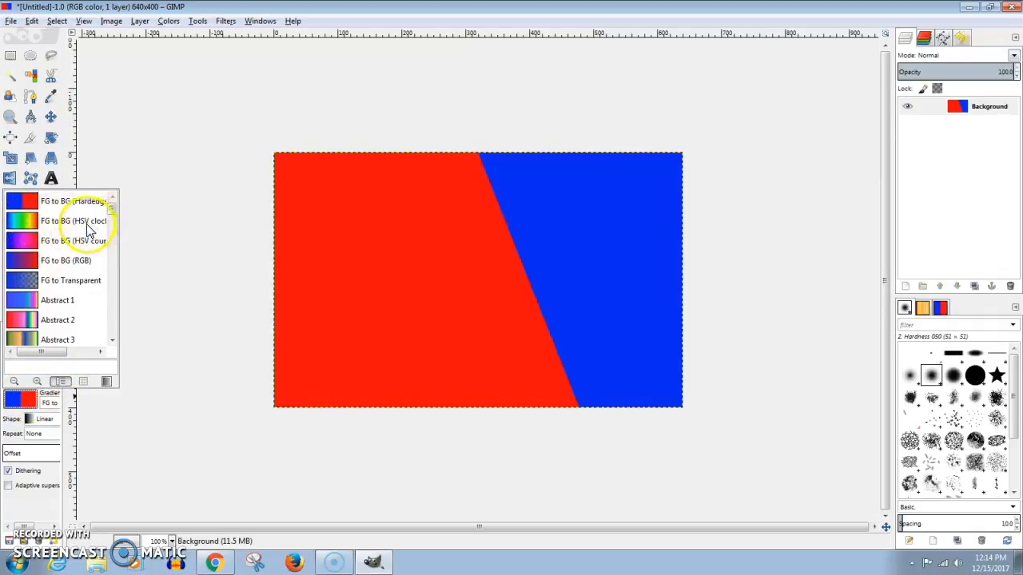
mouse_move(56, 352)
left_mouse_down()
mouse_move(75, 354)
mouse_move(67, 359)
left_mouse_up()
double_click(64, 241)
left_click_drag(309, 245, 586, 372)
left_click_drag(570, 309, 528, 318)
left_click_drag(349, 303, 451, 317)
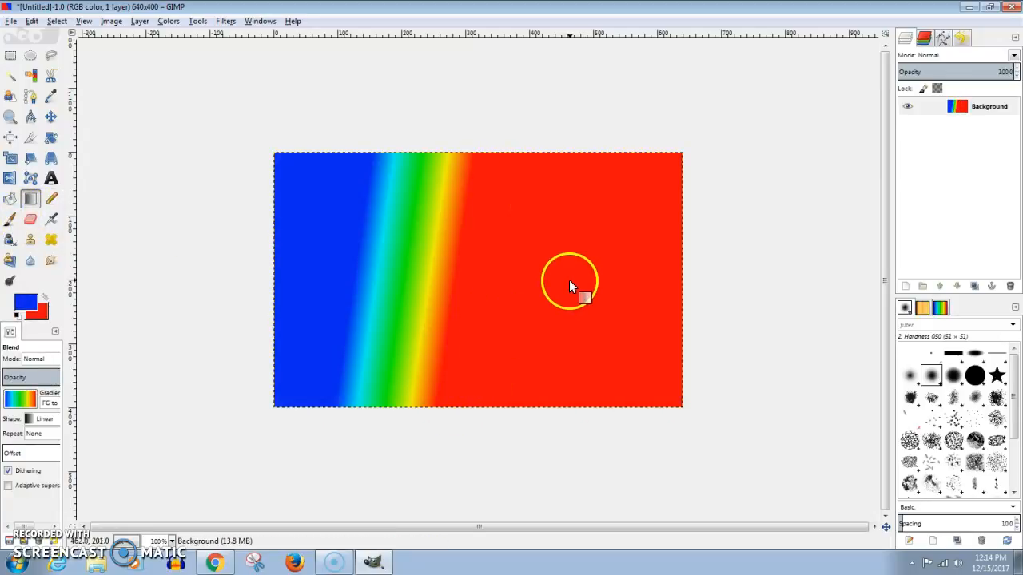
left_click_drag(569, 284, 522, 287)
Choose the counter-clockwise HSV foreground-to-background gradient and apply it in several directions, finishing with blue on the left and red on the right
left_click(20, 398)
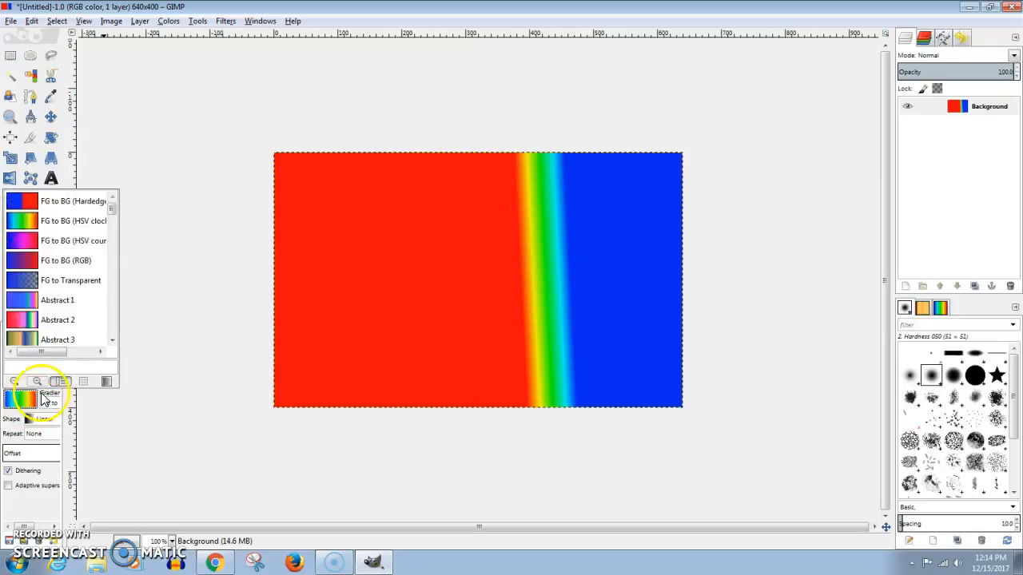
double_click(76, 244)
left_click_drag(479, 273, 423, 289)
left_click_drag(541, 323, 482, 329)
left_click_drag(319, 179, 426, 306)
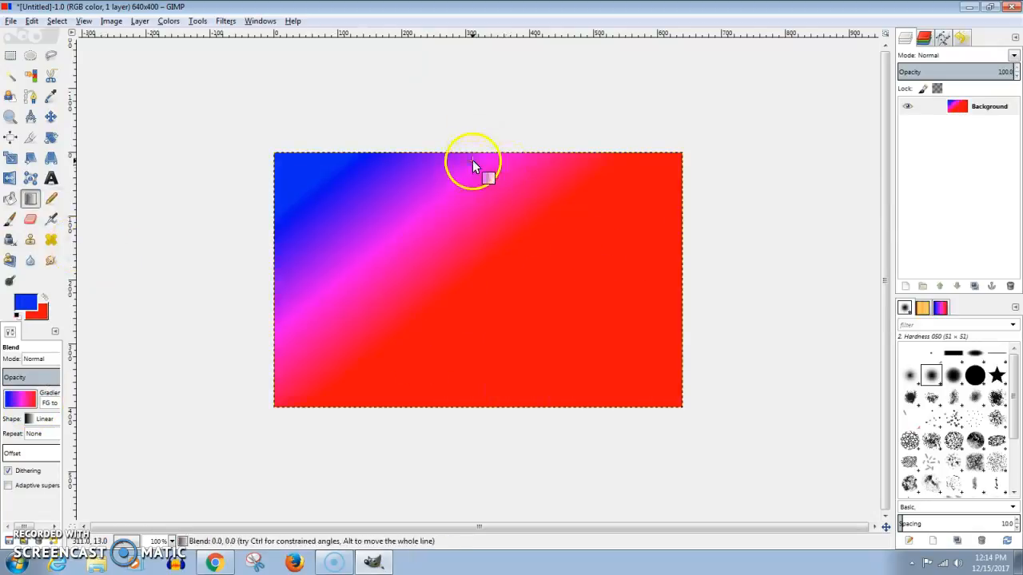
left_click_drag(472, 161, 478, 246)
left_click_drag(523, 406, 532, 324)
left_click_drag(331, 288, 450, 310)
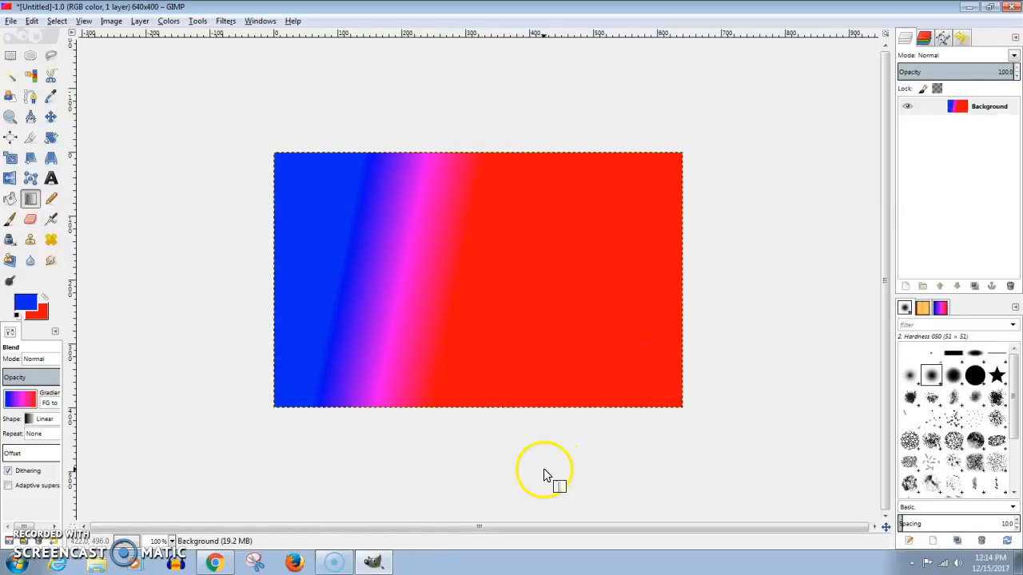
Set the Blend tool's mode to Multiply and layer several gradients in different directions over the existing one
left_click(30, 361)
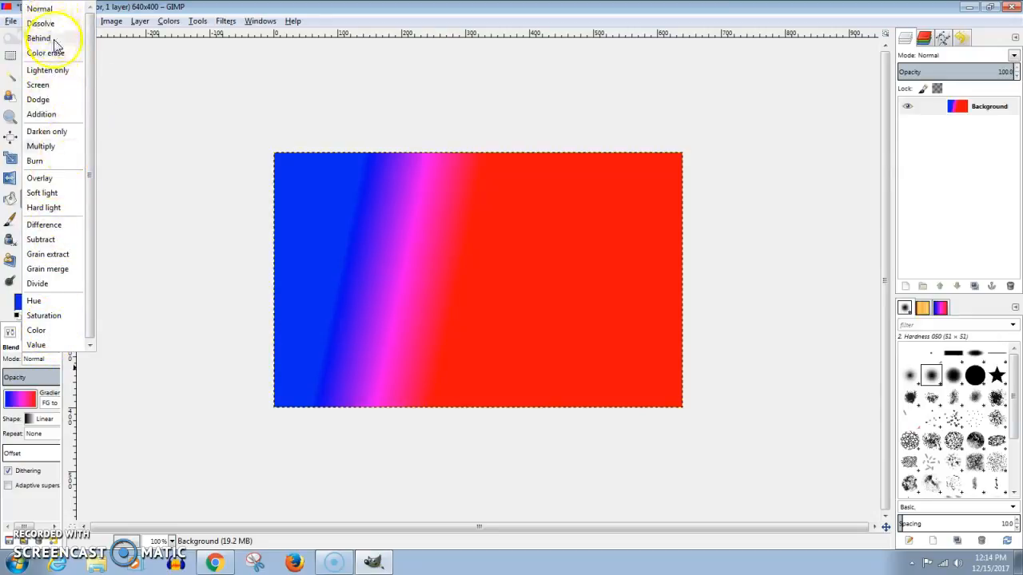
left_click(41, 147)
left_click_drag(448, 271, 483, 304)
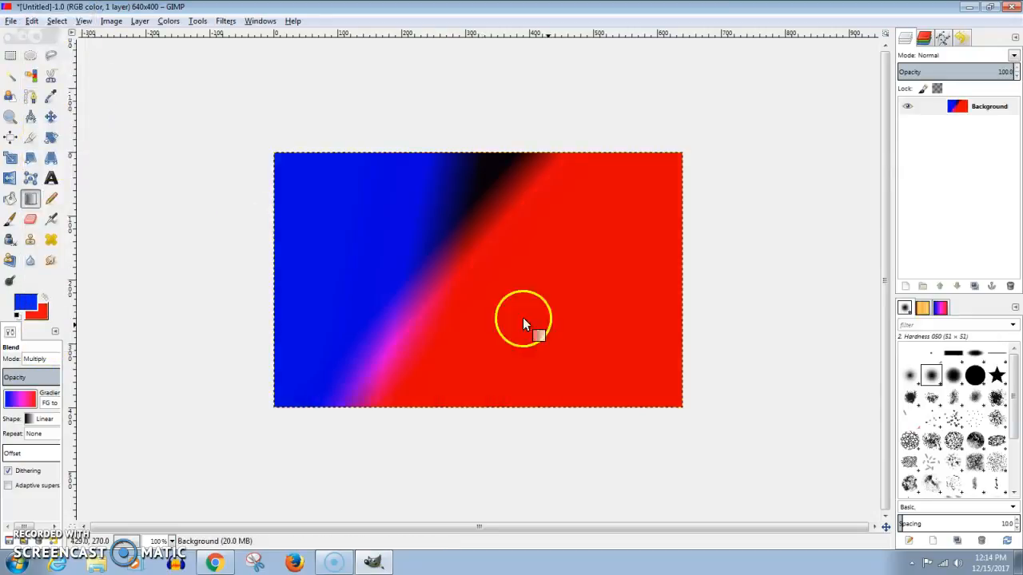
left_click_drag(605, 212, 489, 359)
left_click_drag(420, 342, 455, 345)
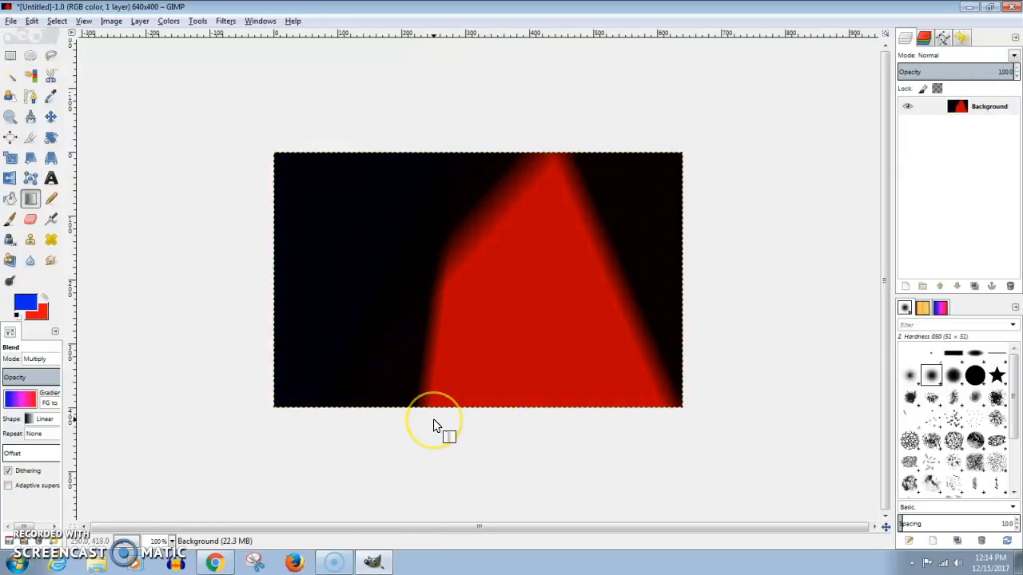
Undo the most recent Multiply gradients on the canvas
key("ctrl+z")
key("ctrl+z")
key("ctrl+z")
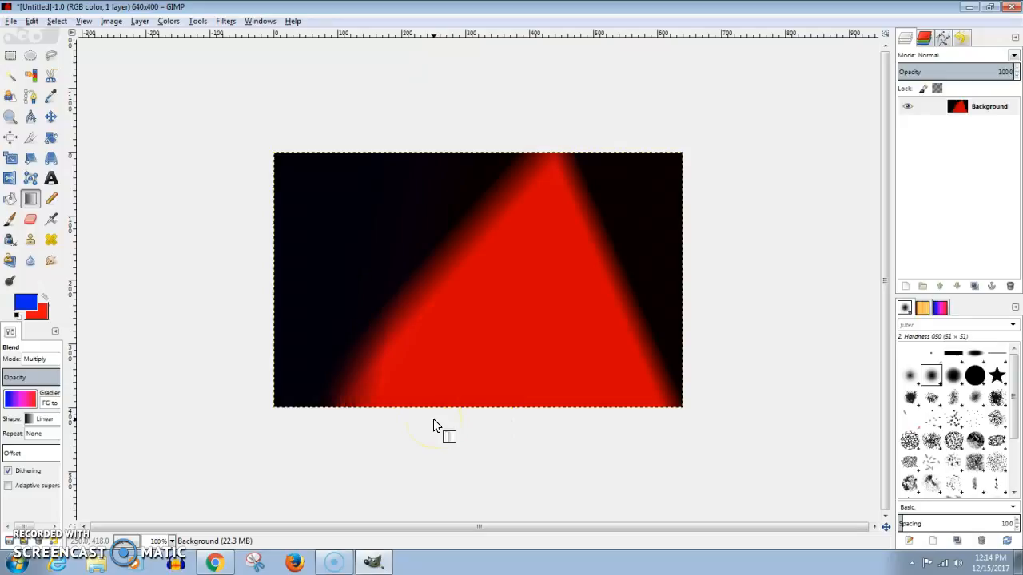